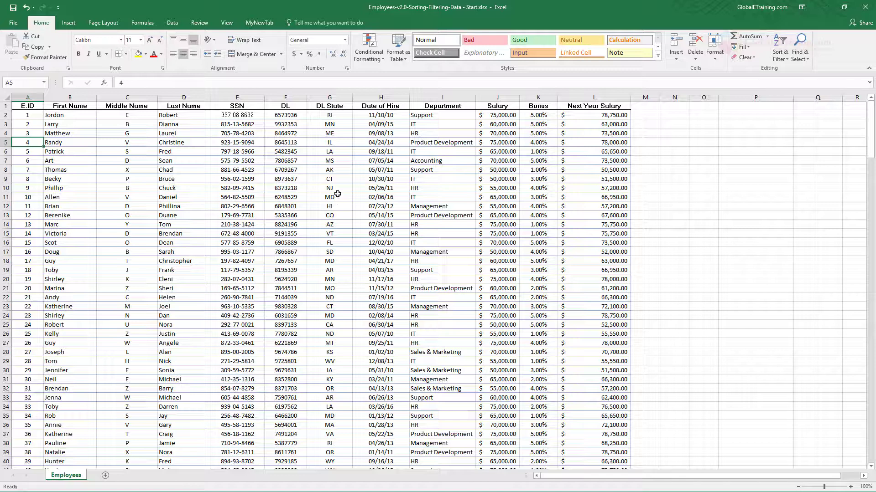
{"action": "left_click", "coordinate": [71, 97]}
{"action": "left_click", "coordinate": [76, 151]}
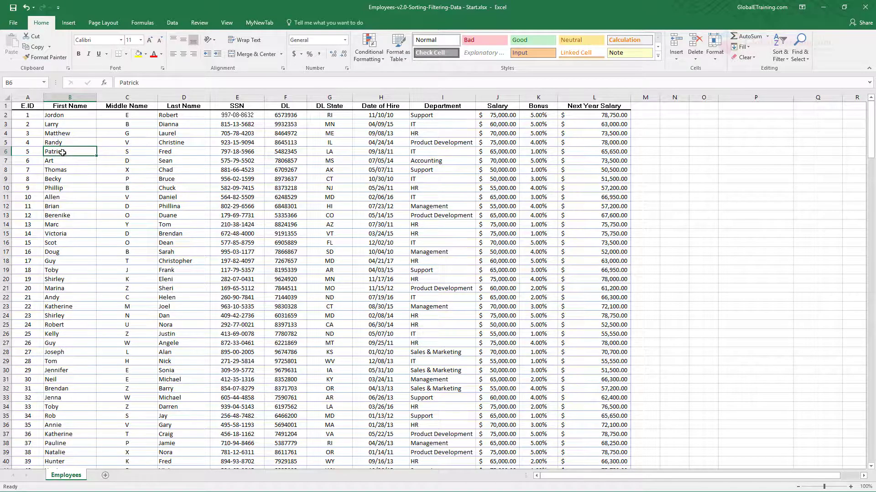
{"action": "left_click", "coordinate": [7, 152]}
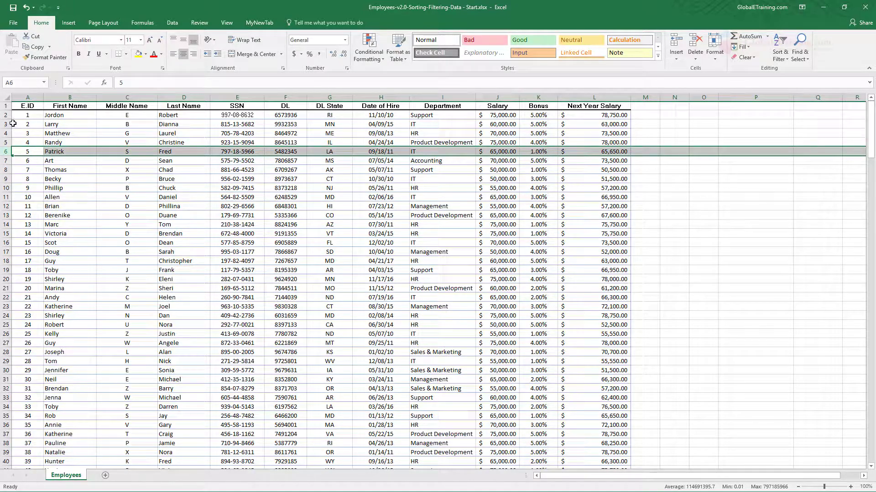
{"action": "left_click_drag", "start_coordinate": [22, 123], "coordinate": [615, 123]}
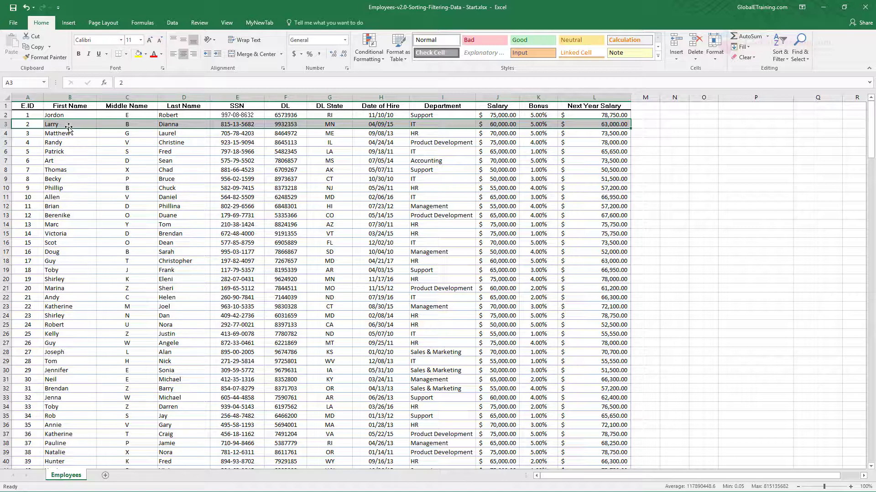
{"action": "left_click_drag", "start_coordinate": [25, 124], "coordinate": [608, 127]}
{"action": "left_click", "coordinate": [310, 221]}
- Sort the employee list by First Name from A to Z and check the order of the first rows
{"action": "left_click", "coordinate": [62, 143]}
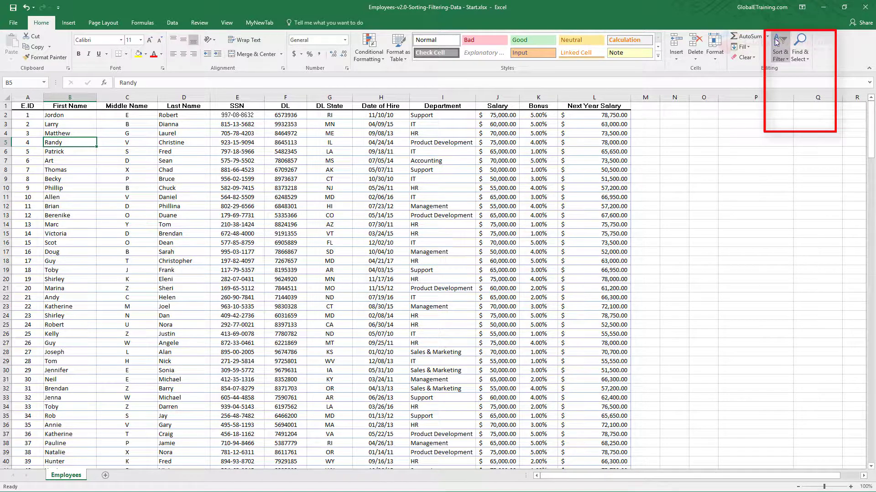
{"action": "left_click", "coordinate": [786, 62]}
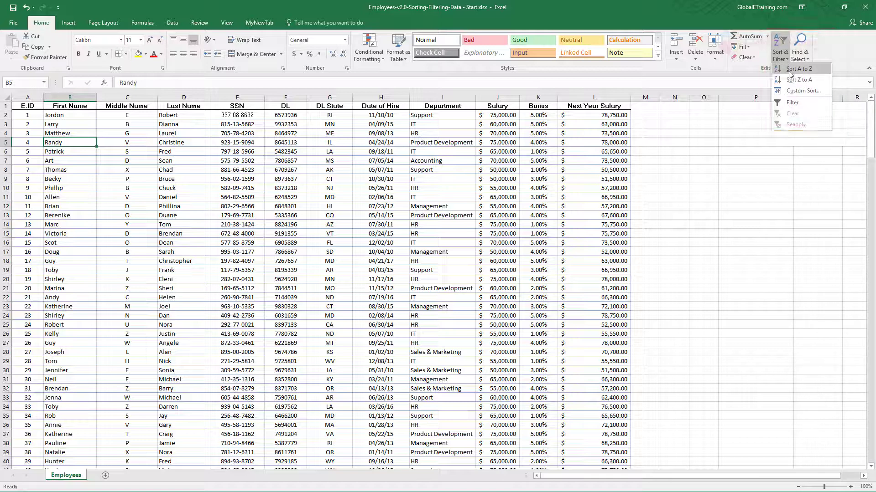
{"action": "left_click", "coordinate": [814, 73]}
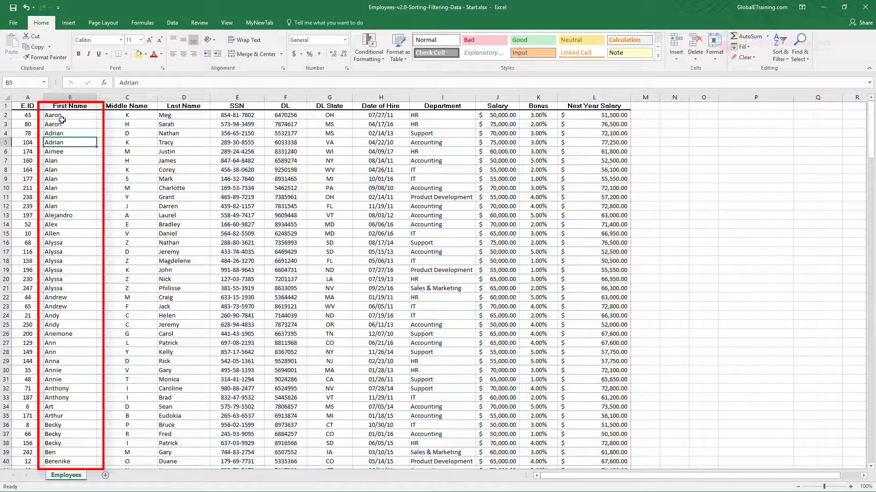
{"action": "left_click_drag", "start_coordinate": [70, 115], "coordinate": [64, 206]}
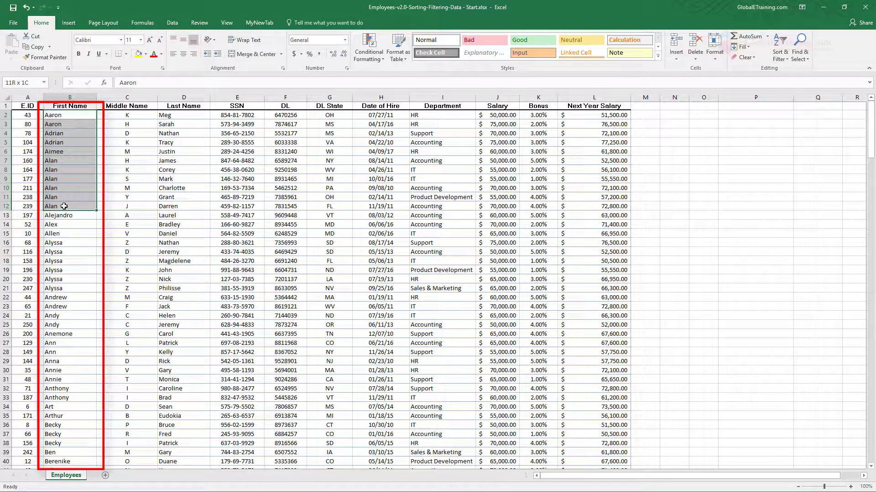
{"action": "left_click_drag", "start_coordinate": [64, 207], "coordinate": [64, 206]}
- Sort the employee list by Last Name from A to Z and check the order of the names
{"action": "left_click", "coordinate": [195, 142]}
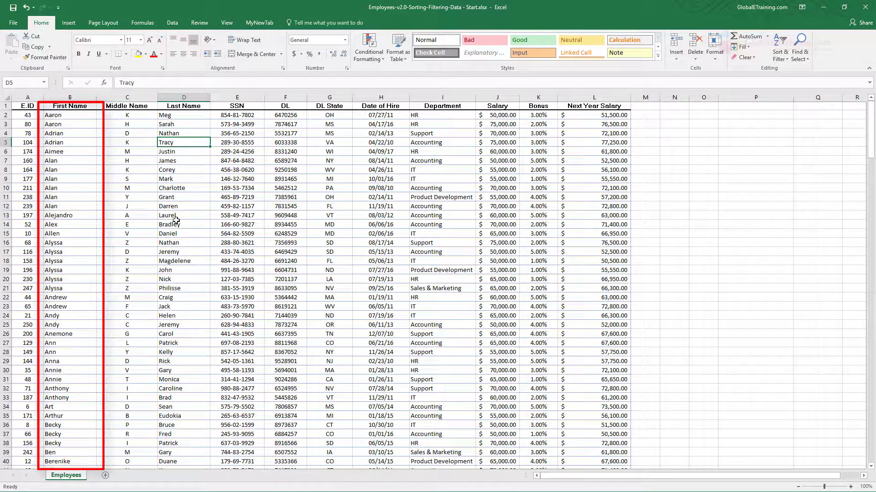
{"action": "left_click", "coordinate": [780, 60]}
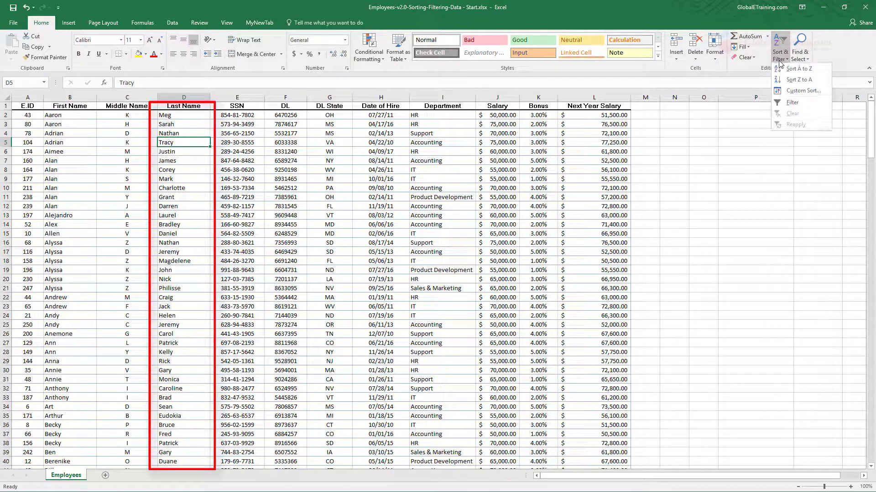
{"action": "left_click", "coordinate": [787, 70]}
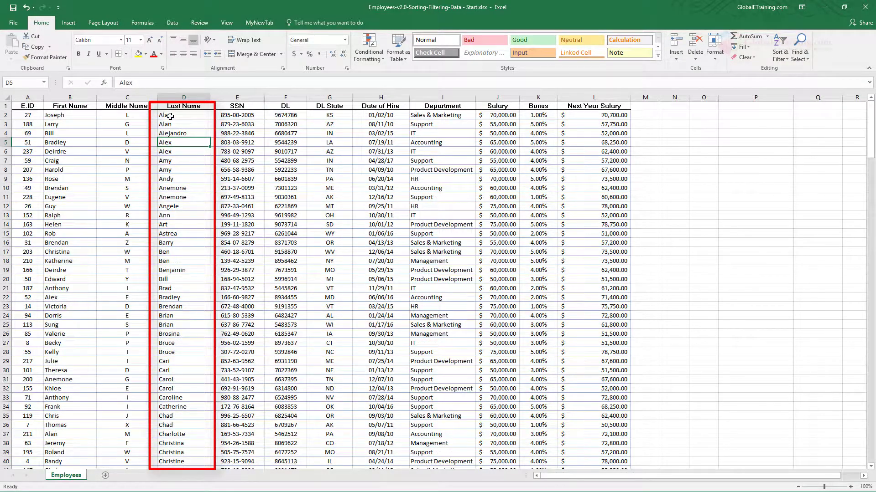
{"action": "left_click_drag", "start_coordinate": [169, 117], "coordinate": [169, 350]}
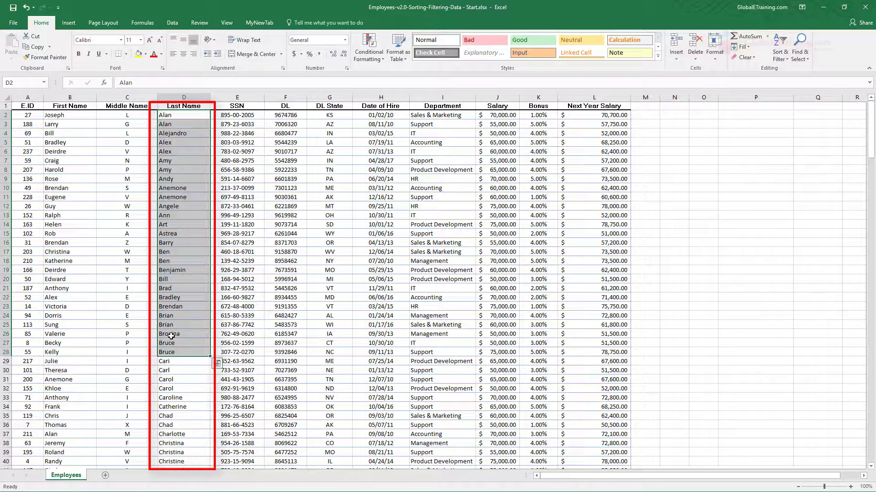
{"action": "left_click", "coordinate": [192, 269]}
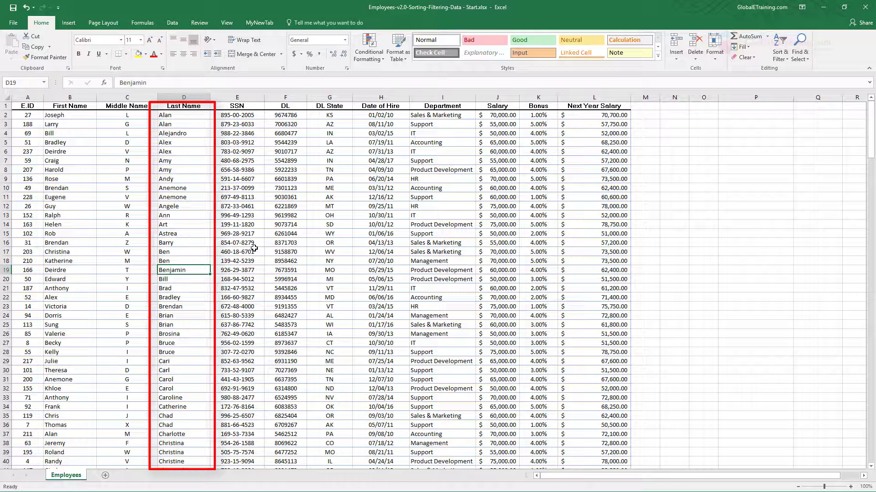
- Sort the employee list by First Name again, in ascending order
{"action": "left_click", "coordinate": [171, 23]}
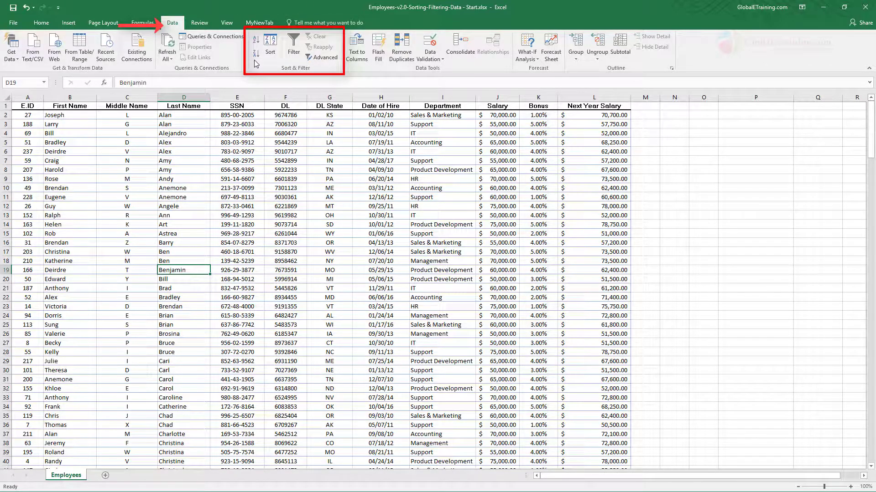
{"action": "left_click", "coordinate": [57, 151]}
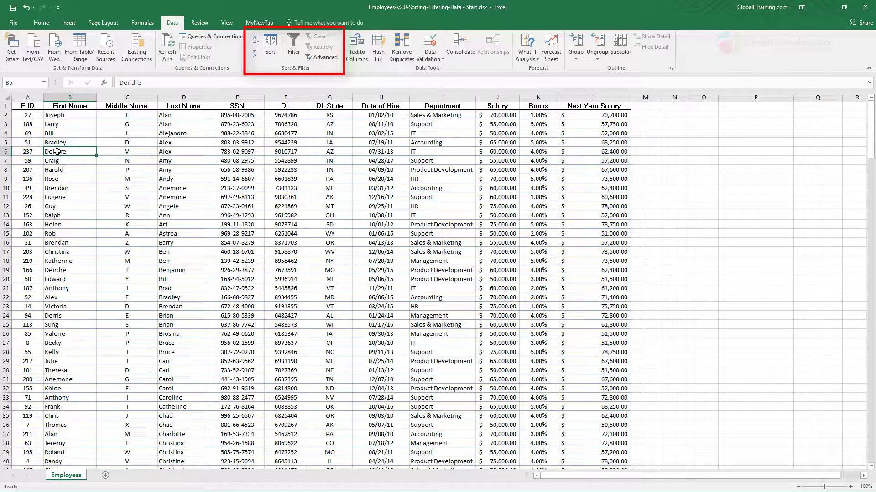
{"action": "left_click", "coordinate": [255, 40]}
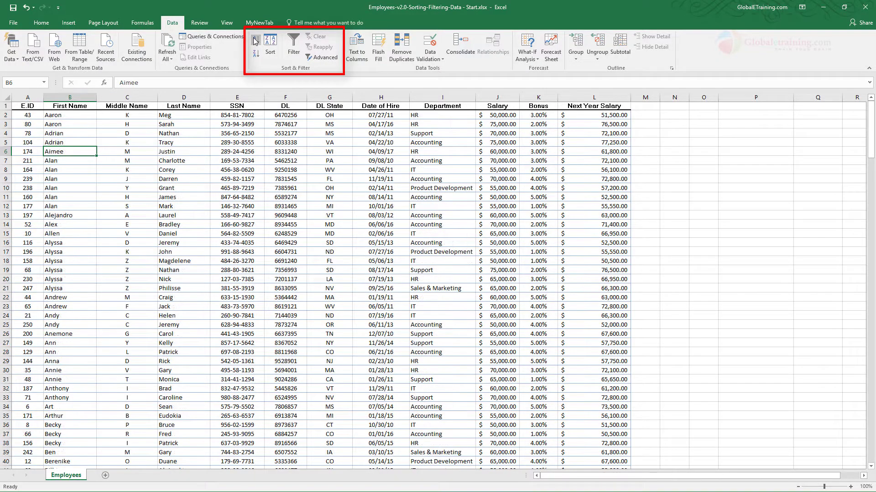
- Reverse the First Name sort to Z to A and return it to A to Z
{"action": "left_click", "coordinate": [256, 53]}
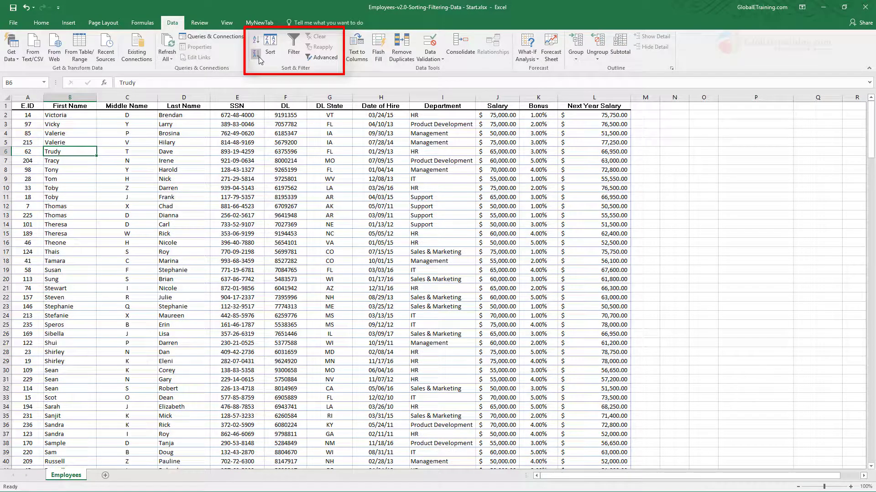
{"action": "left_click", "coordinate": [257, 40]}
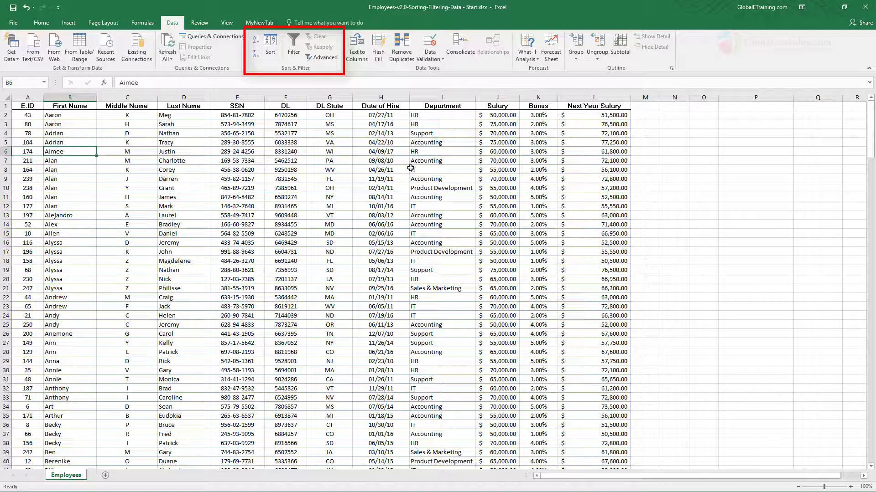
- Sort the employee list by Department from A to Z
{"action": "left_click", "coordinate": [441, 139]}
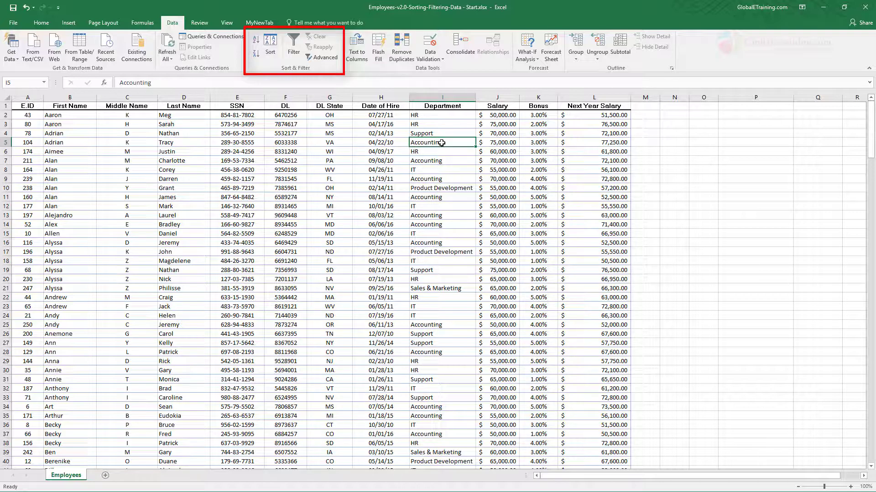
{"action": "left_click", "coordinate": [258, 41]}
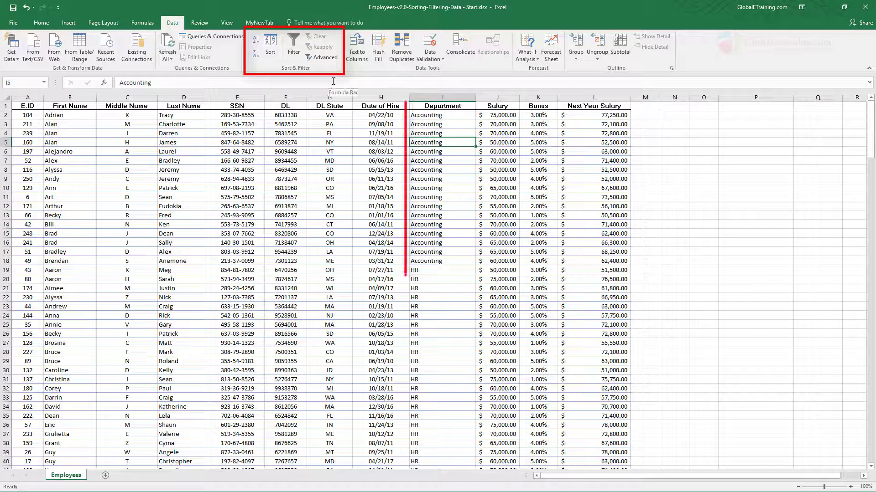
{"action": "left_click", "coordinate": [41, 22]}
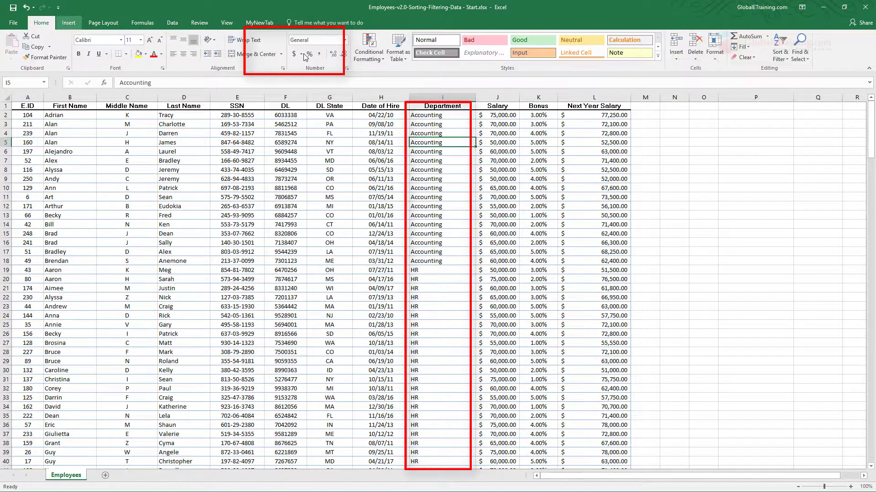
{"action": "left_click", "coordinate": [788, 60]}
{"action": "left_click", "coordinate": [785, 69]}
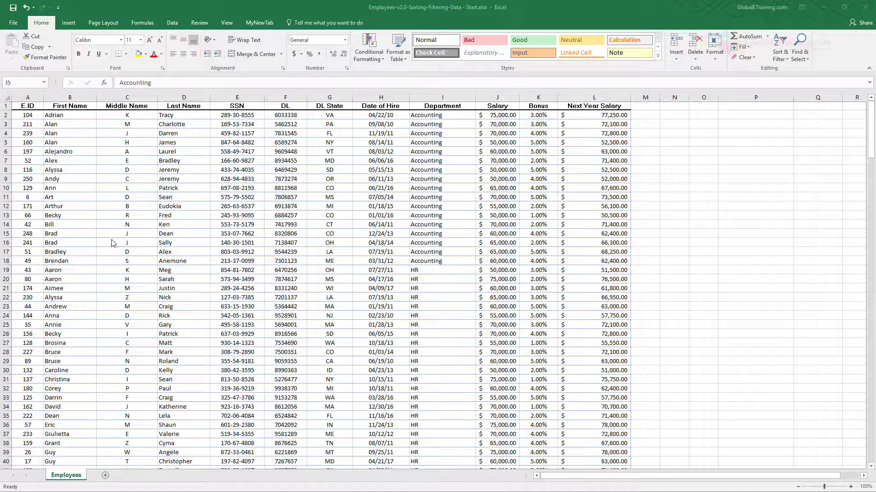
- Sort the employee list by First Name from A to Z and check the repeated first name's records in rows 7 to 12 through DL State
{"action": "left_click", "coordinate": [73, 143]}
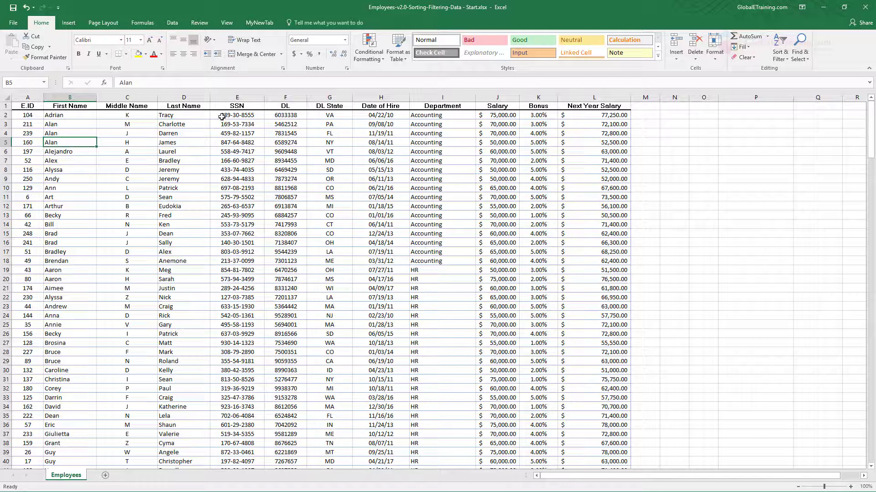
{"action": "left_click", "coordinate": [172, 23]}
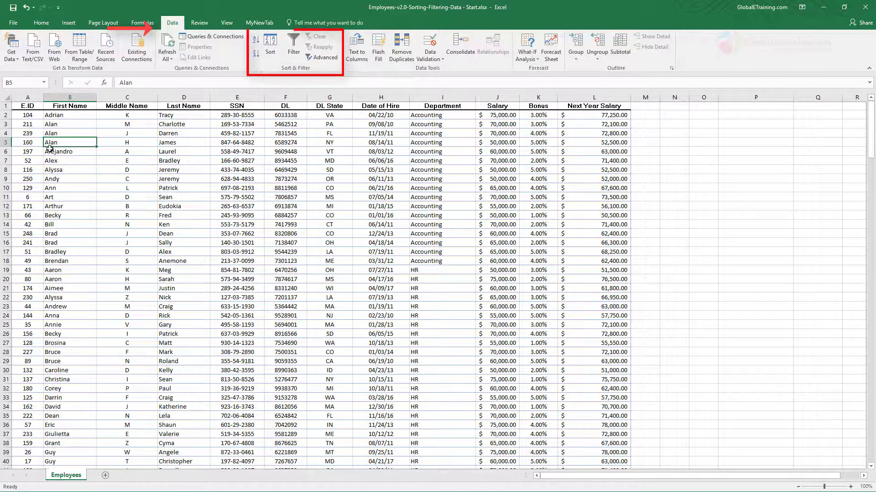
{"action": "left_click", "coordinate": [78, 134]}
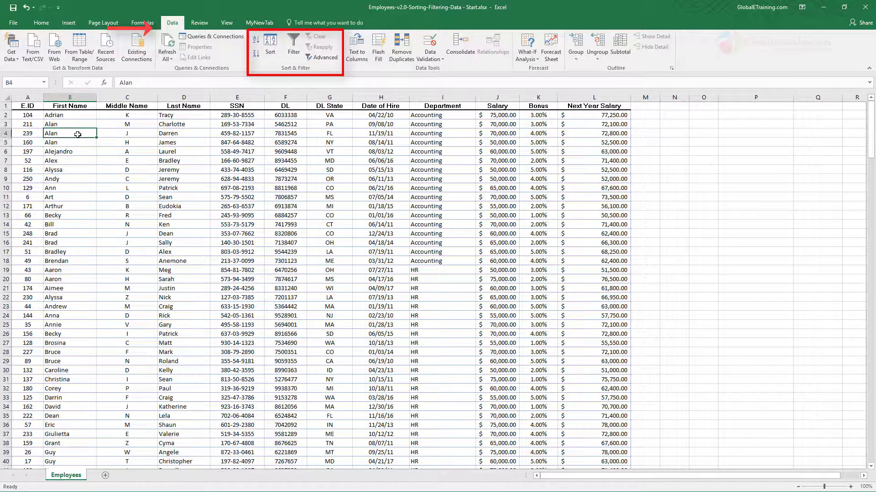
{"action": "left_click", "coordinate": [255, 42]}
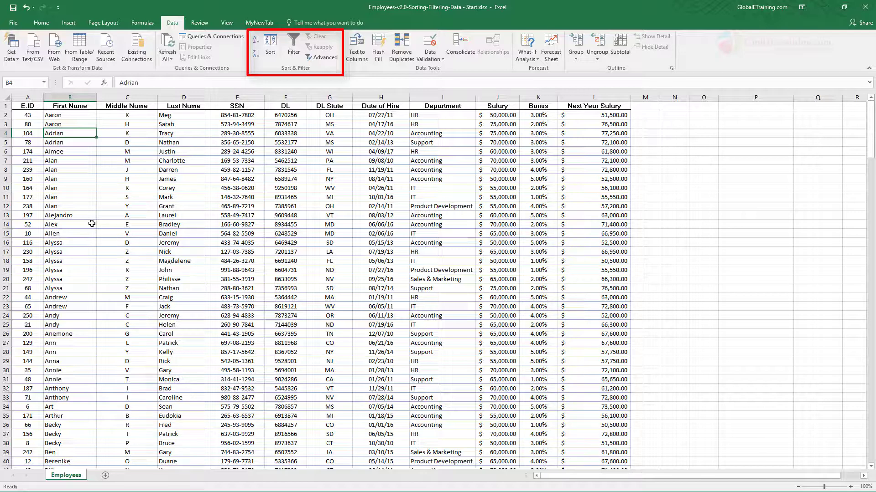
{"action": "left_click_drag", "start_coordinate": [60, 161], "coordinate": [434, 207]}
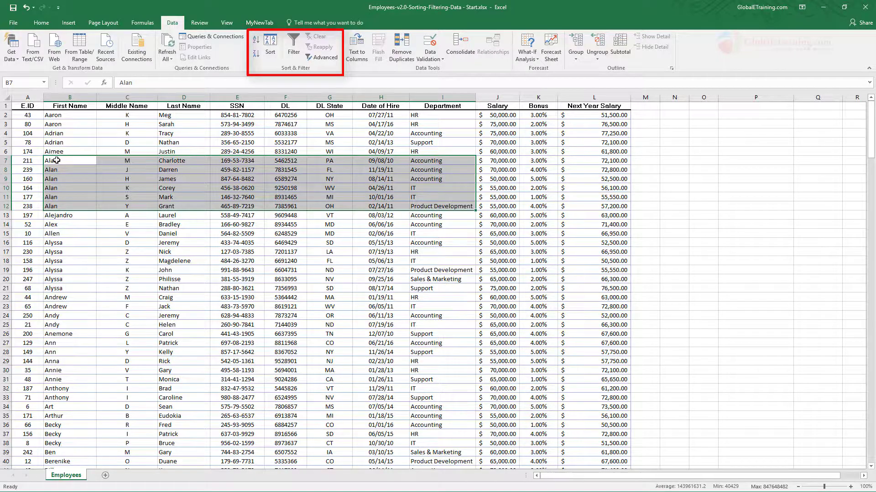
{"action": "left_click_drag", "start_coordinate": [55, 164], "coordinate": [334, 206]}
{"action": "left_click_drag", "start_coordinate": [334, 205], "coordinate": [335, 206]}
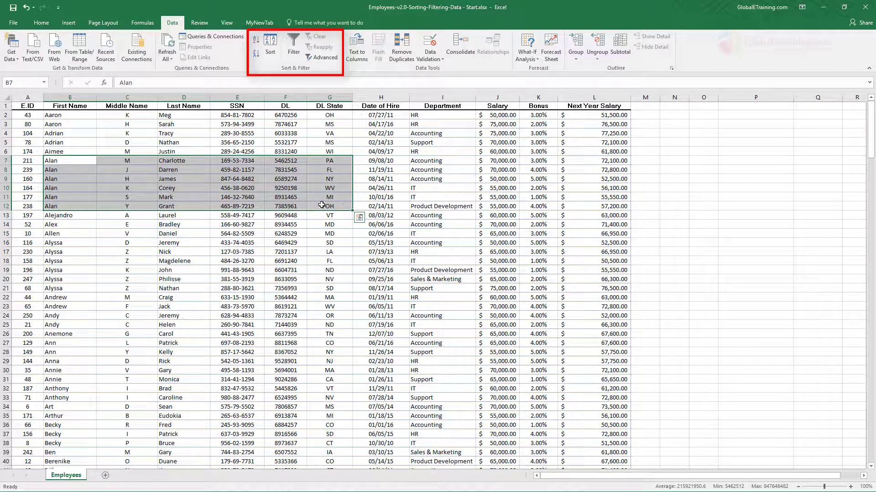
{"action": "left_click", "coordinate": [237, 197]}
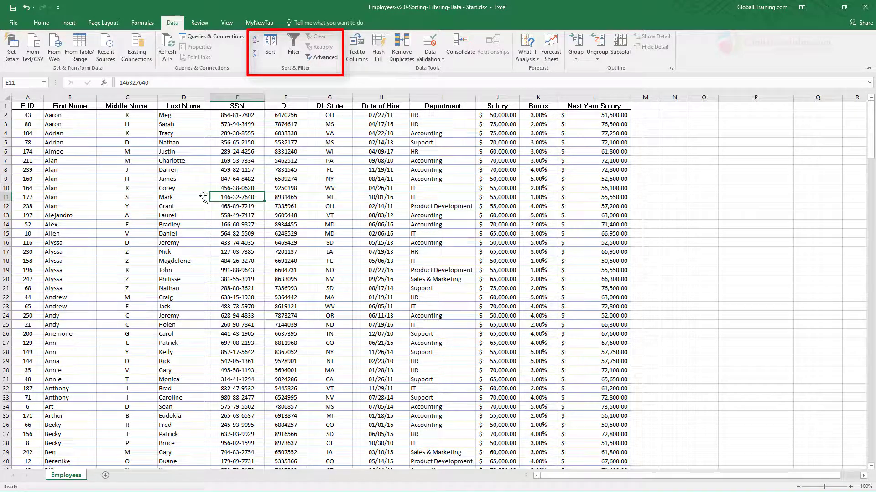
- Apply a two-level custom sort by First Name and then DL State, both on values from A to Z, and check the repeated first name's rows
{"action": "left_click", "coordinate": [270, 46]}
{"action": "left_click_drag", "start_coordinate": [406, 187], "coordinate": [368, 163]}
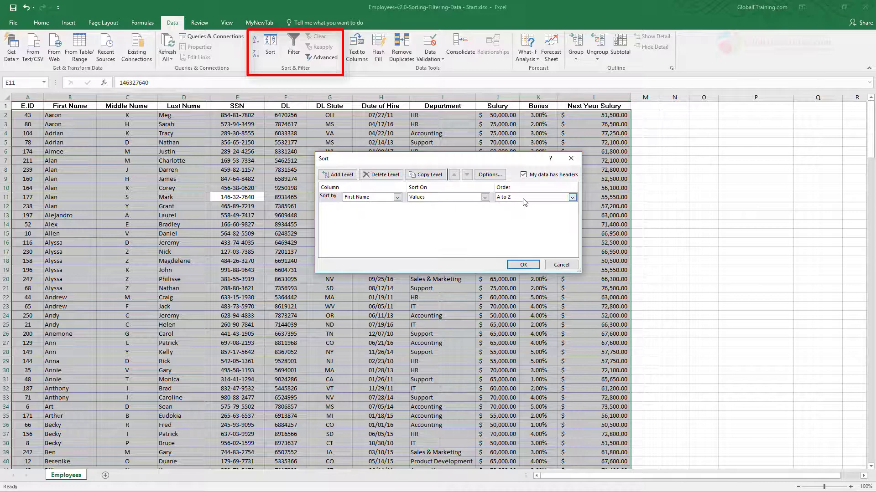
{"action": "left_click", "coordinate": [341, 174]}
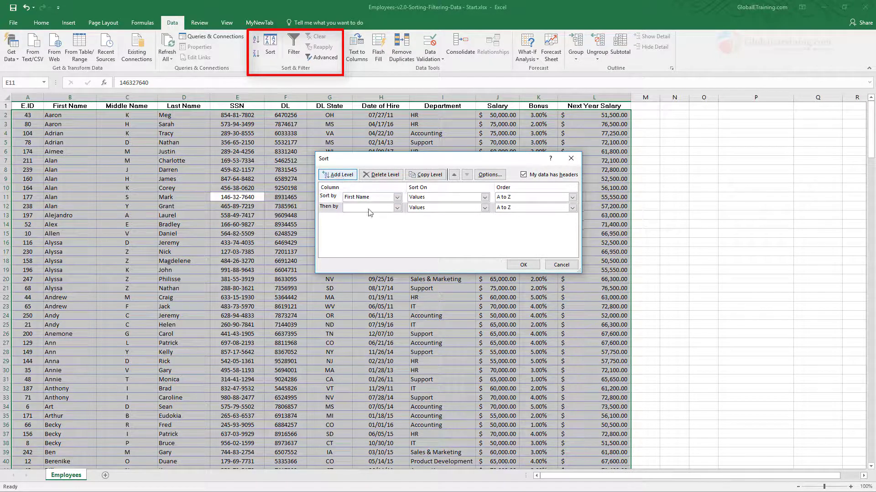
{"action": "left_click", "coordinate": [396, 208]}
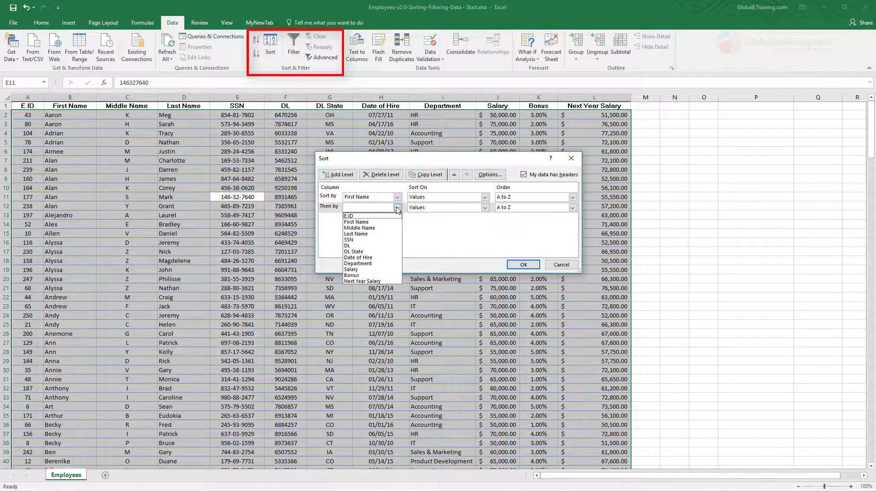
{"action": "left_click", "coordinate": [372, 252]}
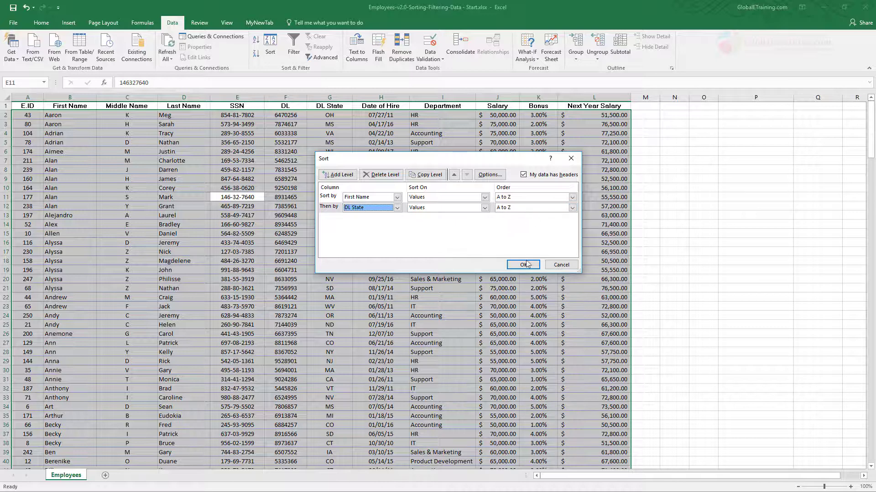
{"action": "left_click_drag", "start_coordinate": [446, 159], "coordinate": [485, 152]}
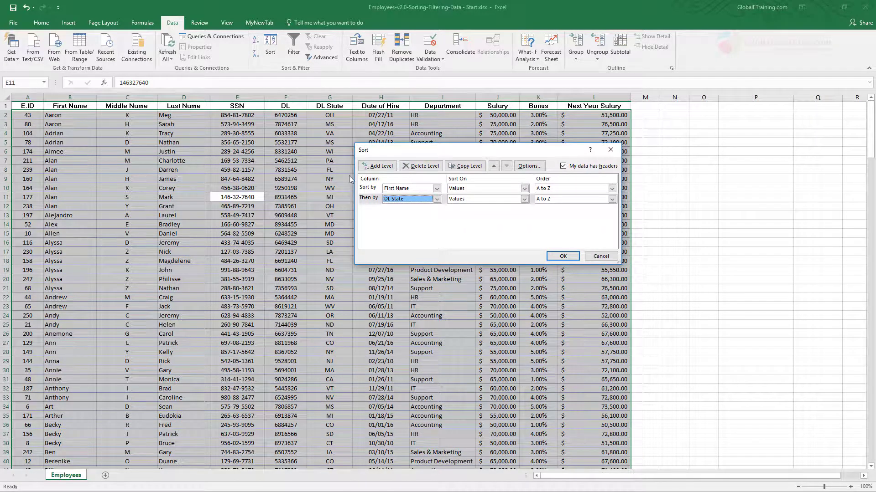
{"action": "left_click", "coordinate": [564, 256]}
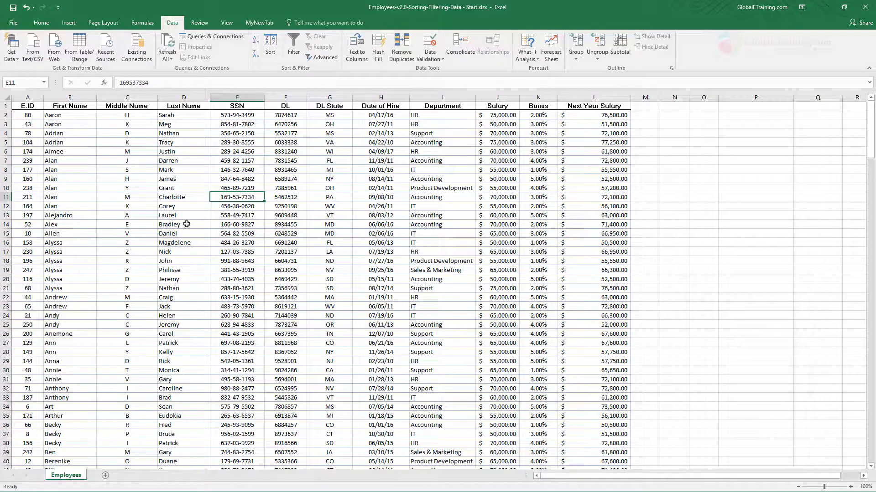
{"action": "left_click", "coordinate": [64, 162]}
{"action": "left_click_drag", "start_coordinate": [105, 164], "coordinate": [330, 196]}
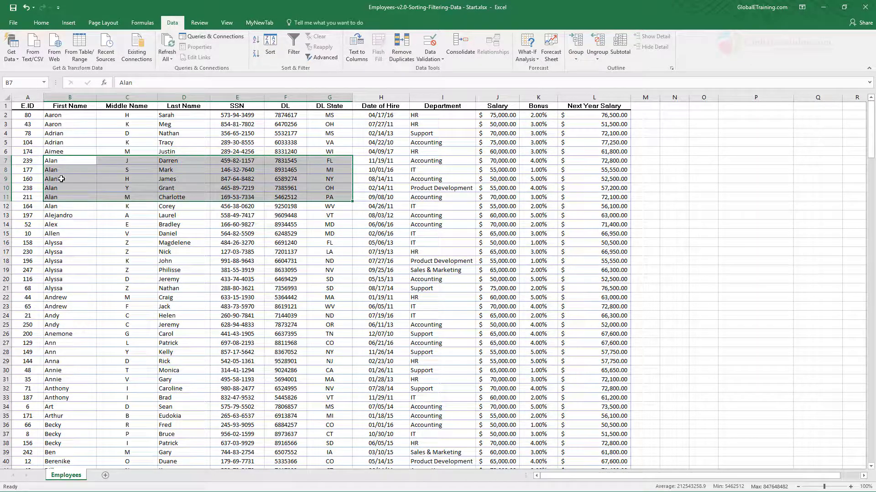
- Add Department as a third sort level on values from A to Z, below First Name and DL State, and look through the sorted employee list
{"action": "mouse_move", "coordinate": [345, 192]}
{"action": "left_click", "coordinate": [285, 261]}
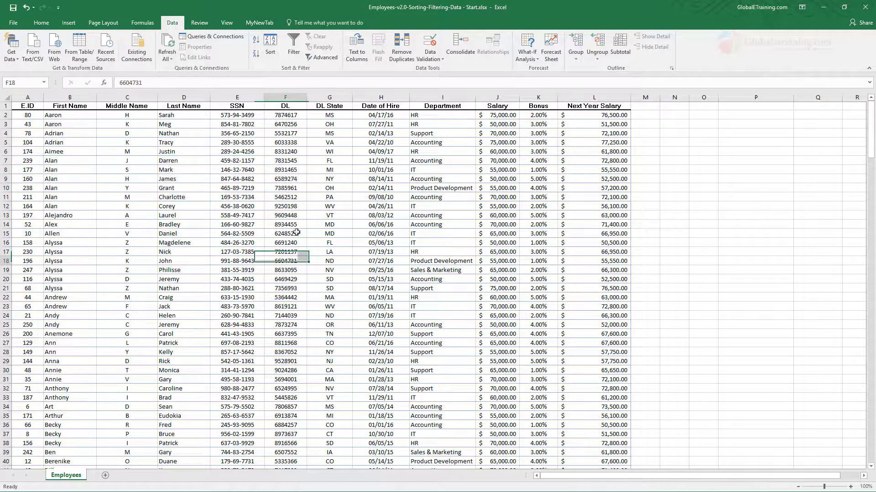
{"action": "left_click", "coordinate": [270, 52]}
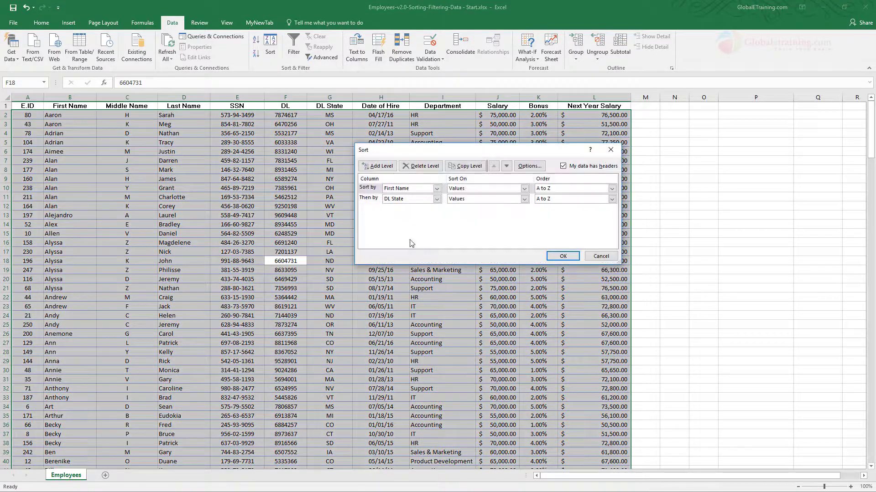
{"action": "left_click", "coordinate": [385, 166]}
{"action": "left_click", "coordinate": [436, 209]}
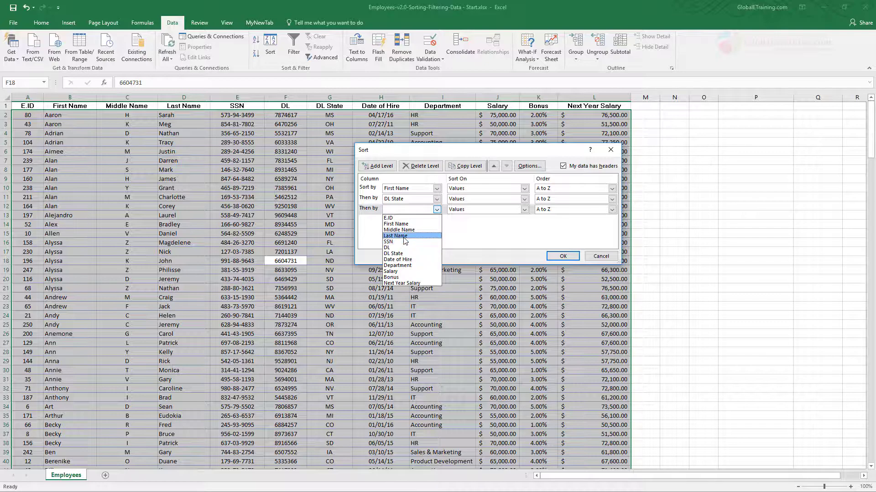
{"action": "left_click", "coordinate": [408, 266]}
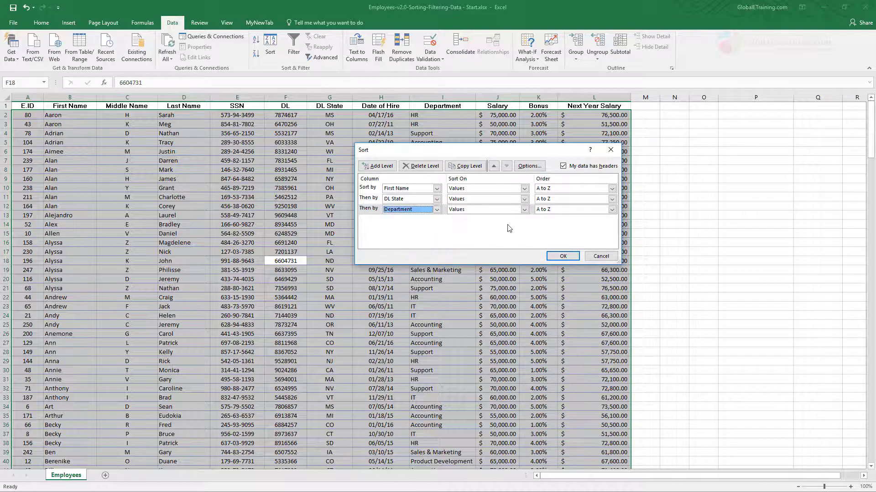
{"action": "left_click", "coordinate": [563, 256]}
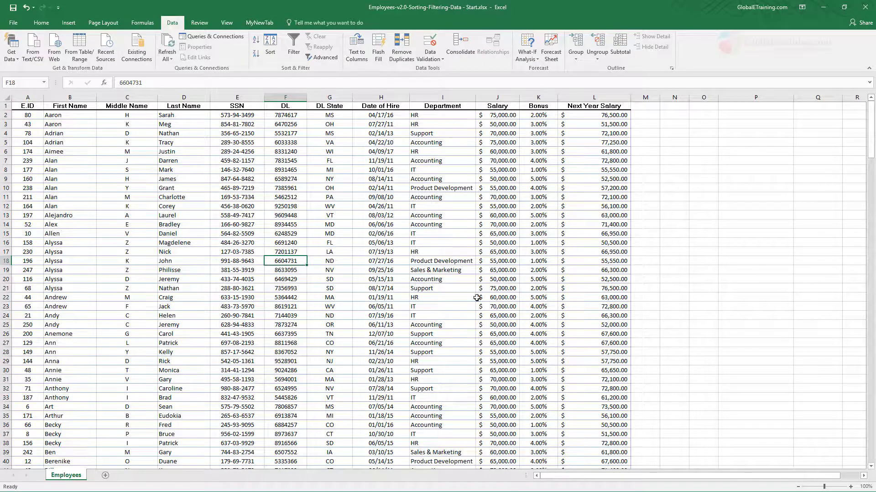
{"action": "scroll", "coordinate": [455, 311], "scroll_direction": "down", "scroll_amount": 3}
{"action": "scroll", "coordinate": [456, 311], "scroll_direction": "down", "scroll_amount": 6}
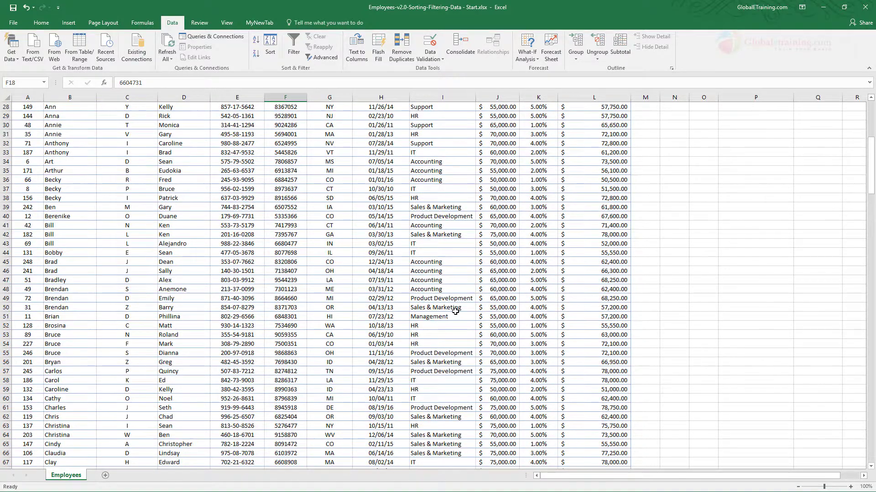
{"action": "scroll", "coordinate": [455, 312], "scroll_direction": "up", "scroll_amount": 9}
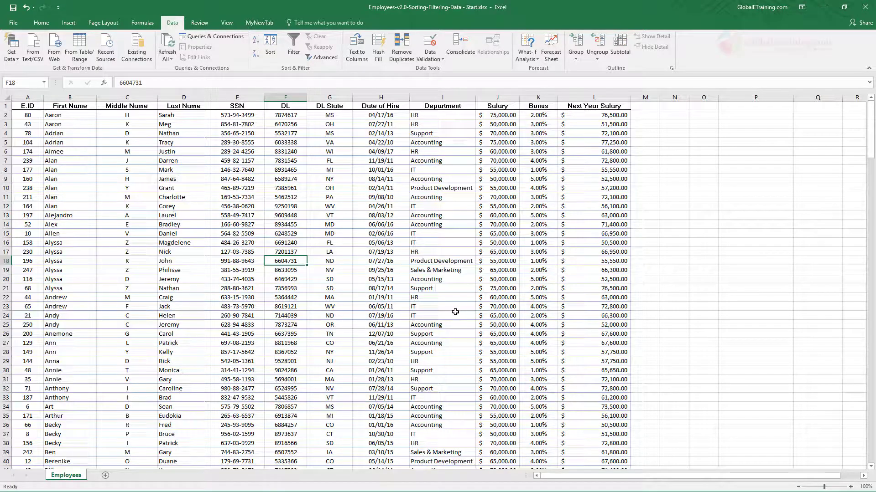